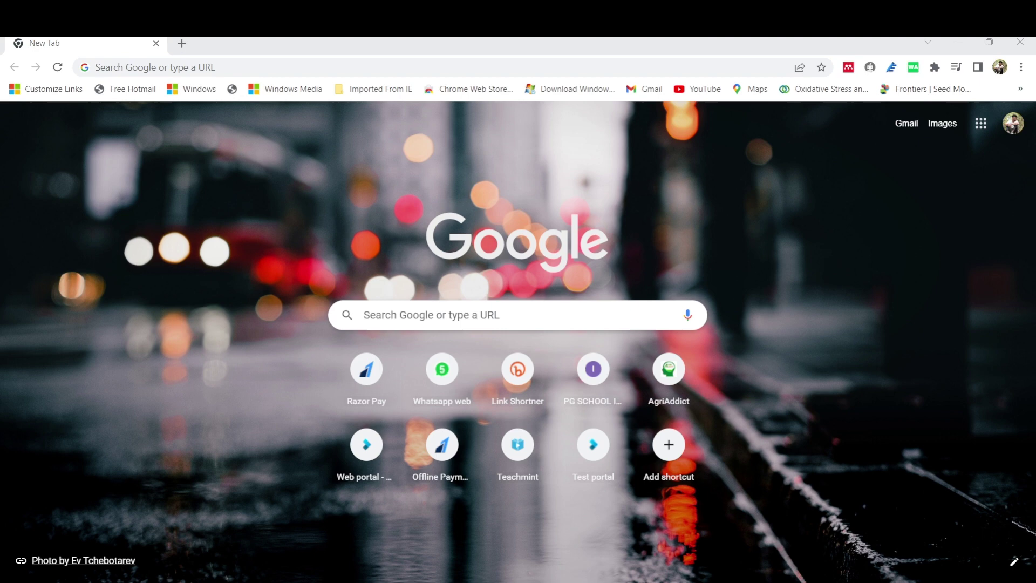
Go to agriaddict.in from the Chrome New Tab search box.
click(575, 314)
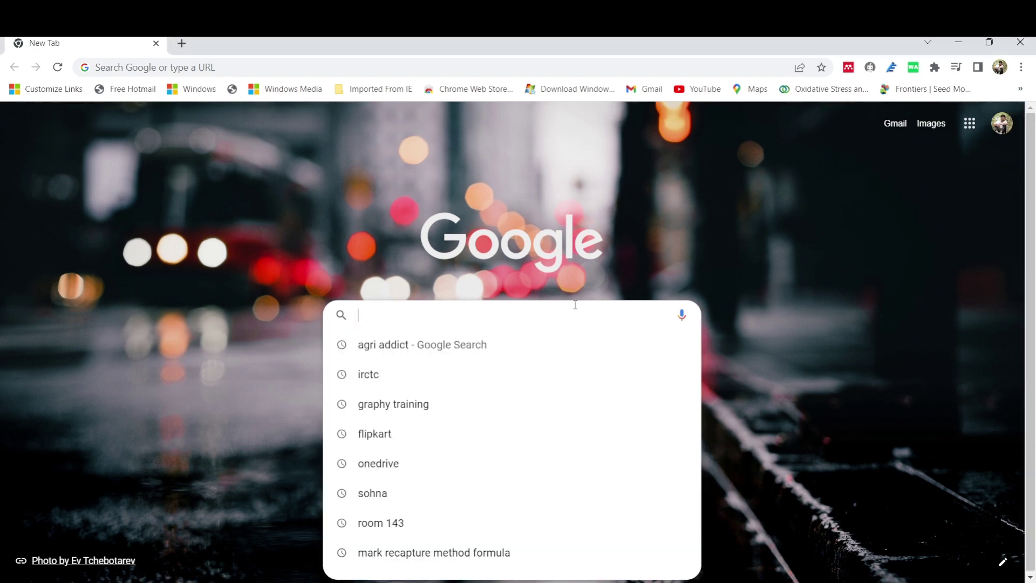
text(agriaddi)
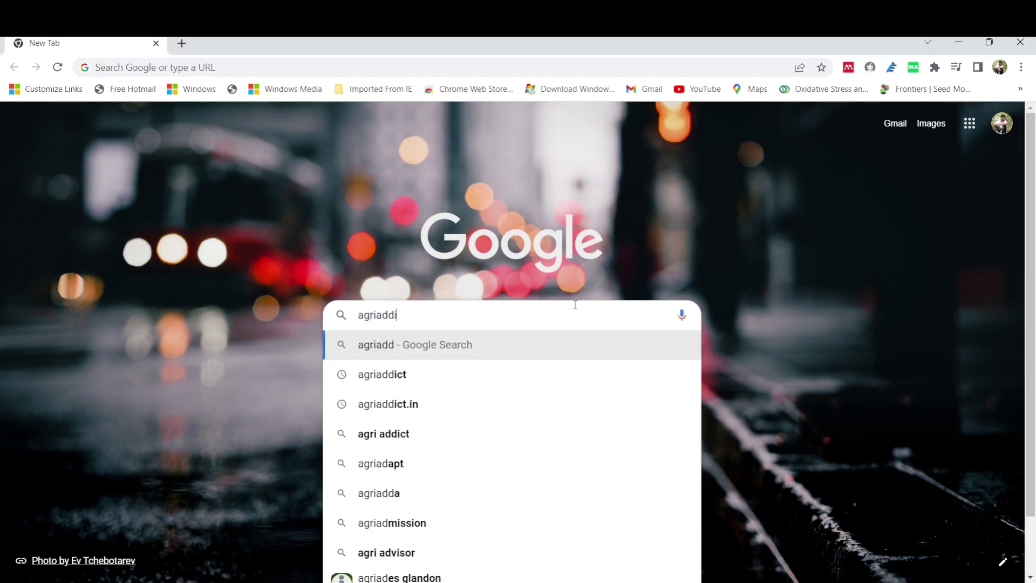
text(ct.in)
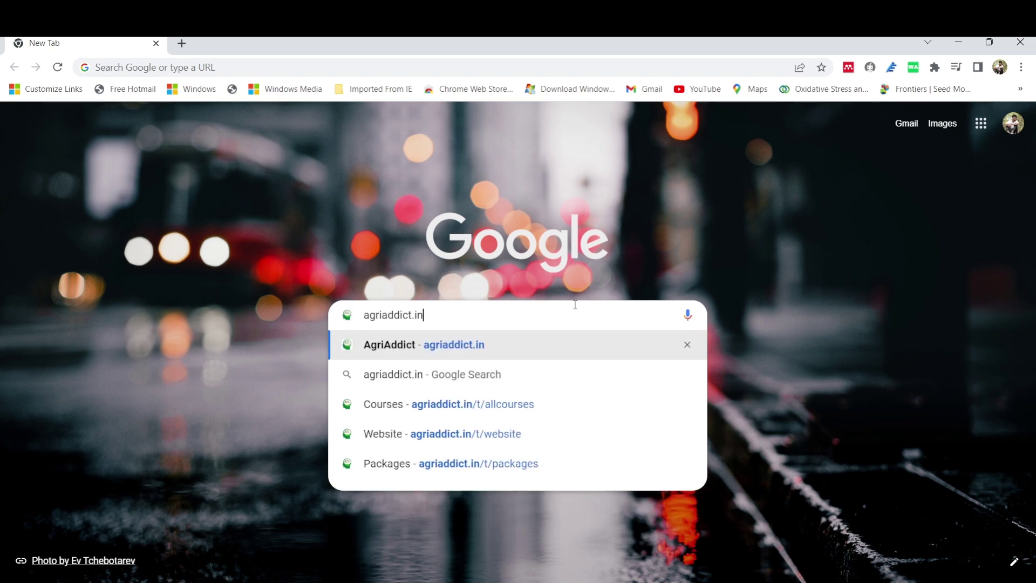
text(\)
key(Return)
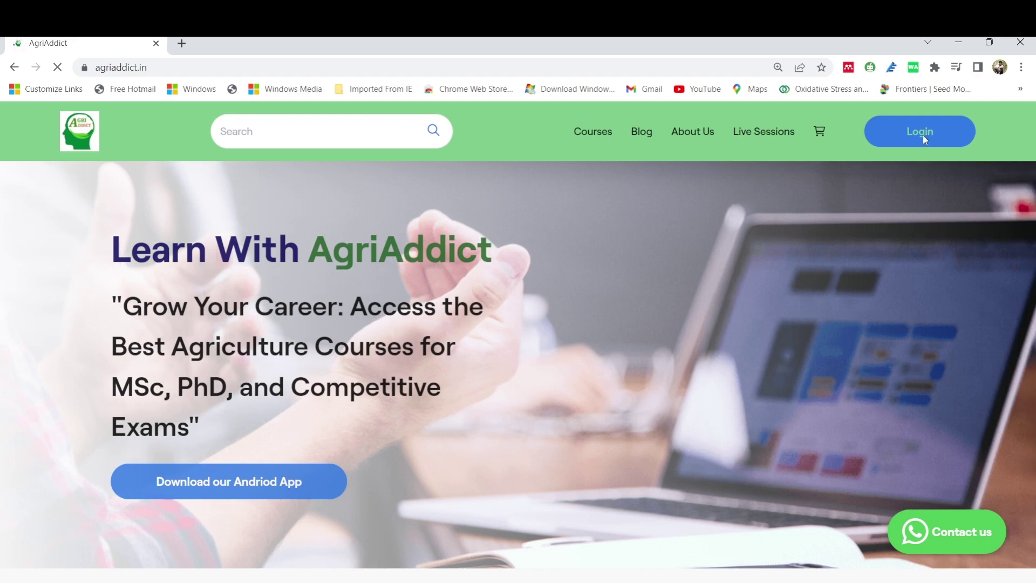
Log in to AgriAddict with the saved Google account.
click(899, 140)
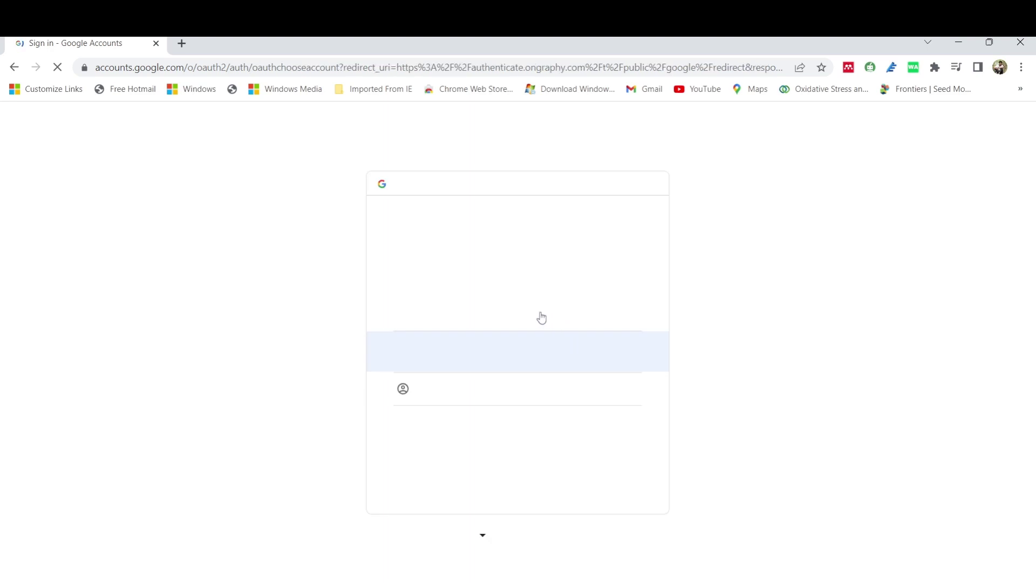
click(542, 316)
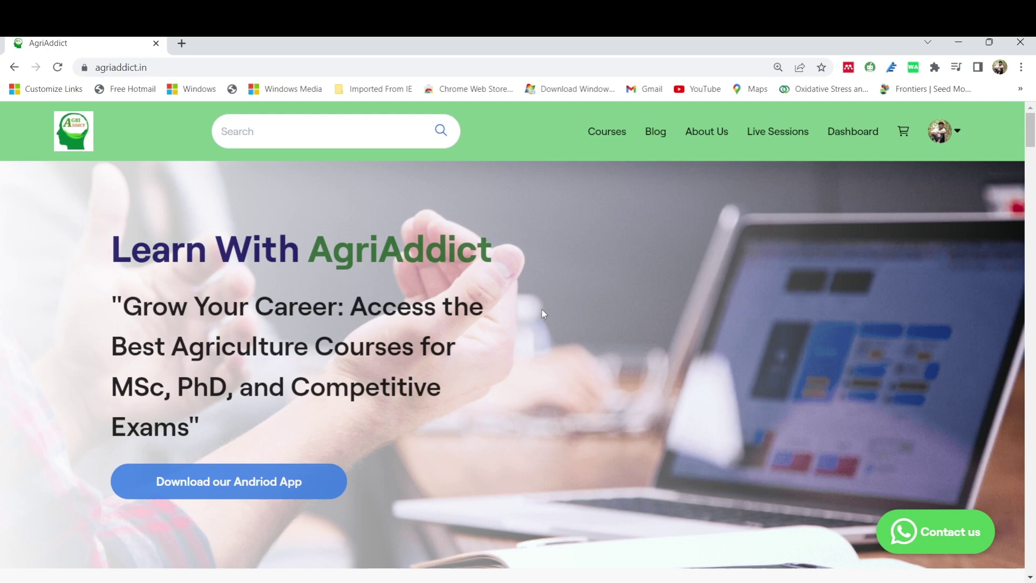
scroll(541, 309, down, 8)
scroll(542, 310, down, 8)
scroll(541, 309, down, 8)
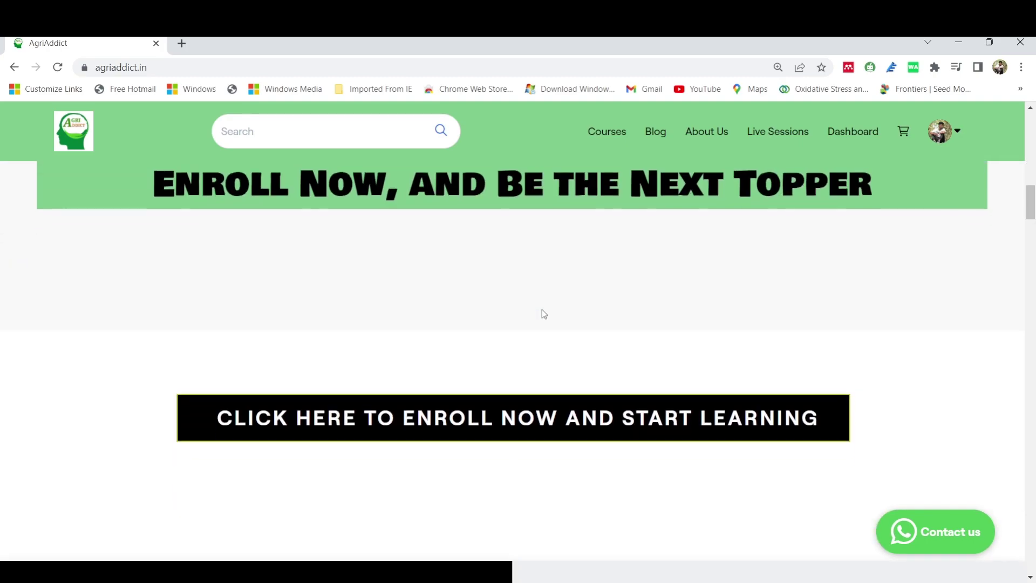
scroll(542, 309, down, 8)
scroll(542, 310, down, 8)
scroll(541, 310, down, 6)
scroll(541, 309, down, 6)
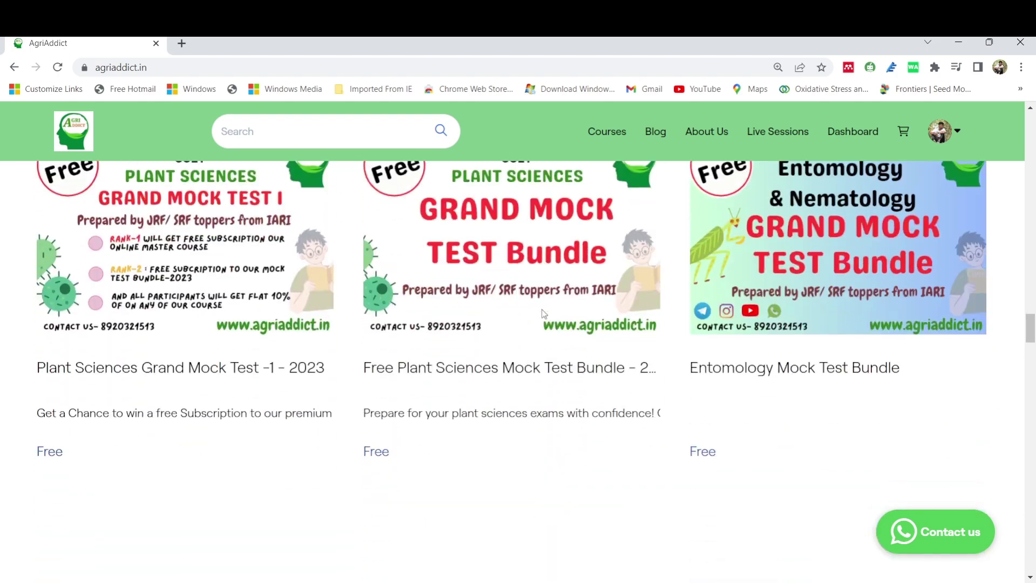
scroll(541, 309, down, 3)
scroll(542, 314, down, 4)
scroll(541, 315, down, 1)
scroll(542, 314, down, 1)
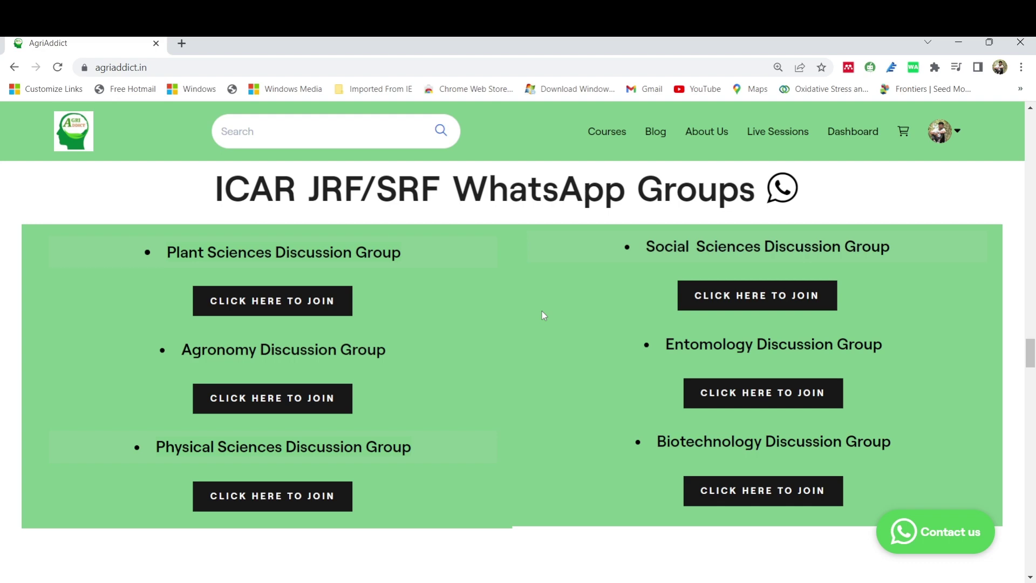
Filter the course store to Entomology and open Entomology & Nematology Grand Mock Test-1.
click(606, 131)
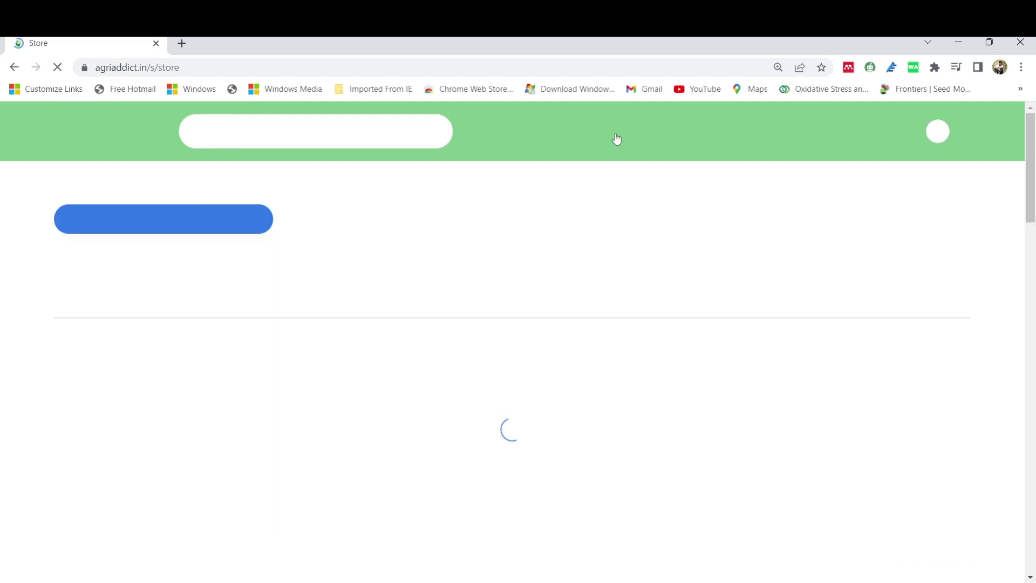
scroll(660, 210, down, 1)
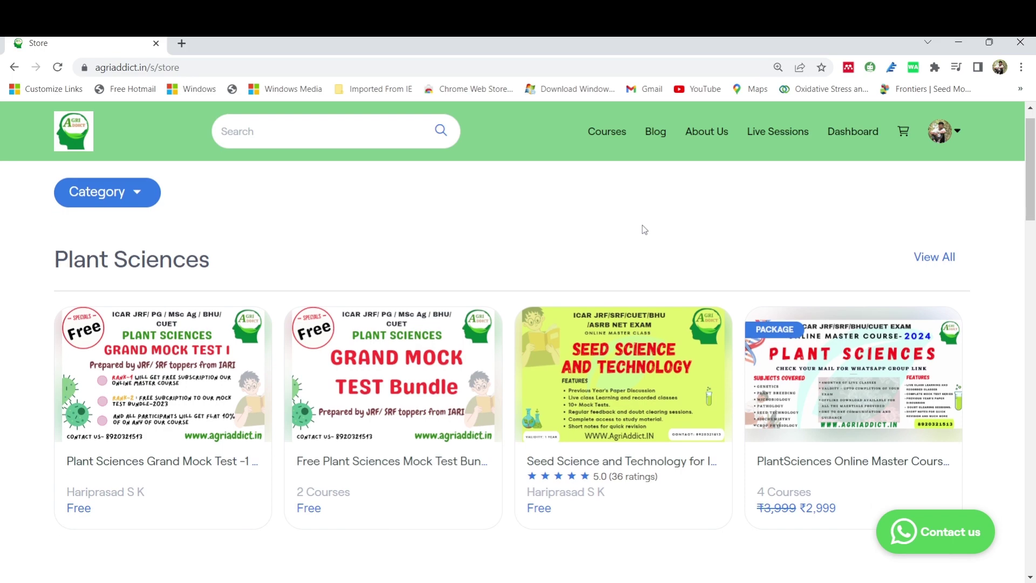
scroll(642, 227, down, 4)
scroll(635, 272, down, 2)
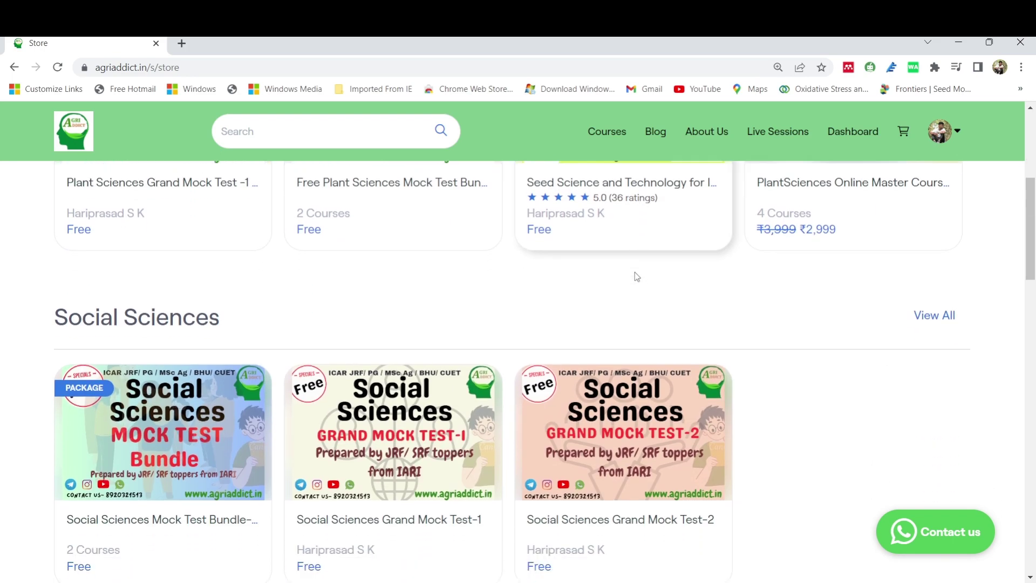
scroll(635, 273, down, 2)
scroll(635, 272, up, 5)
scroll(630, 285, up, 3)
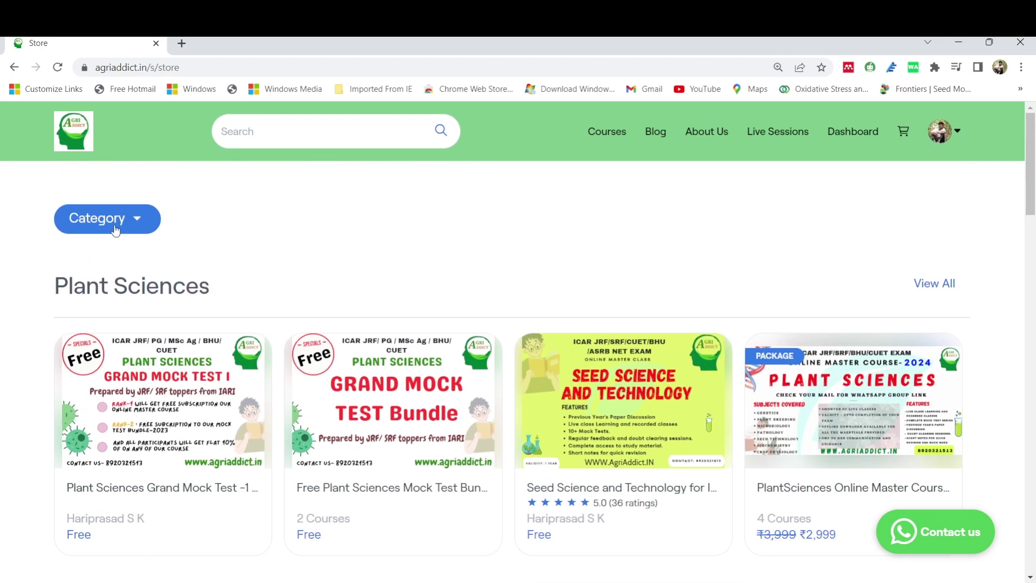
click(113, 218)
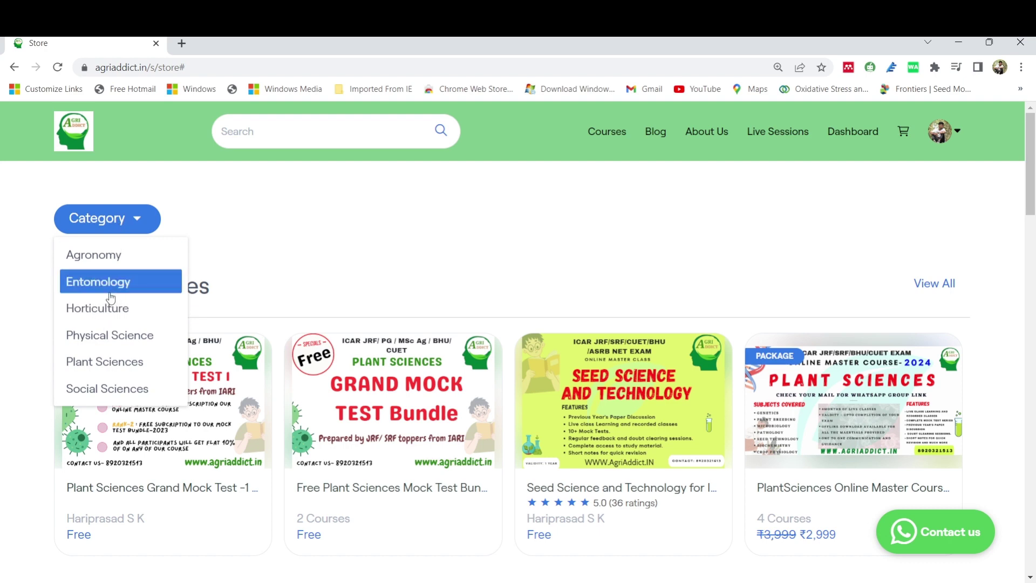
click(98, 281)
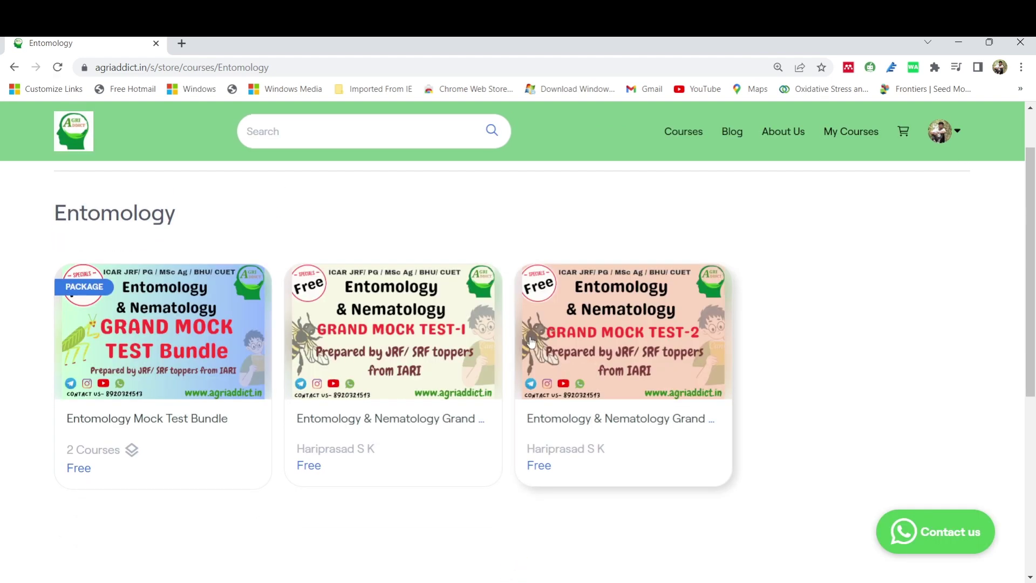
click(433, 360)
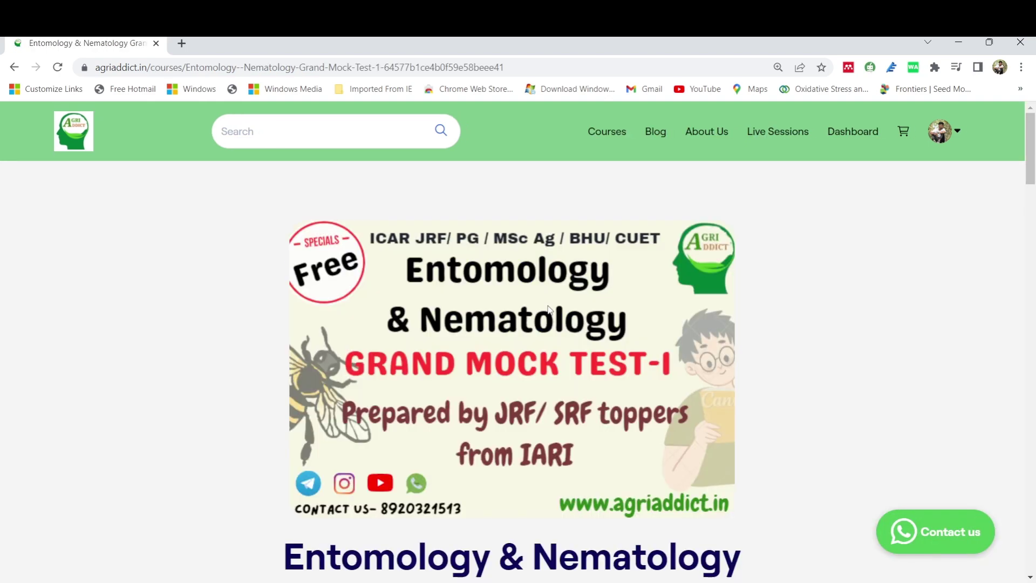
scroll(572, 297, down, 5)
scroll(573, 297, down, 1)
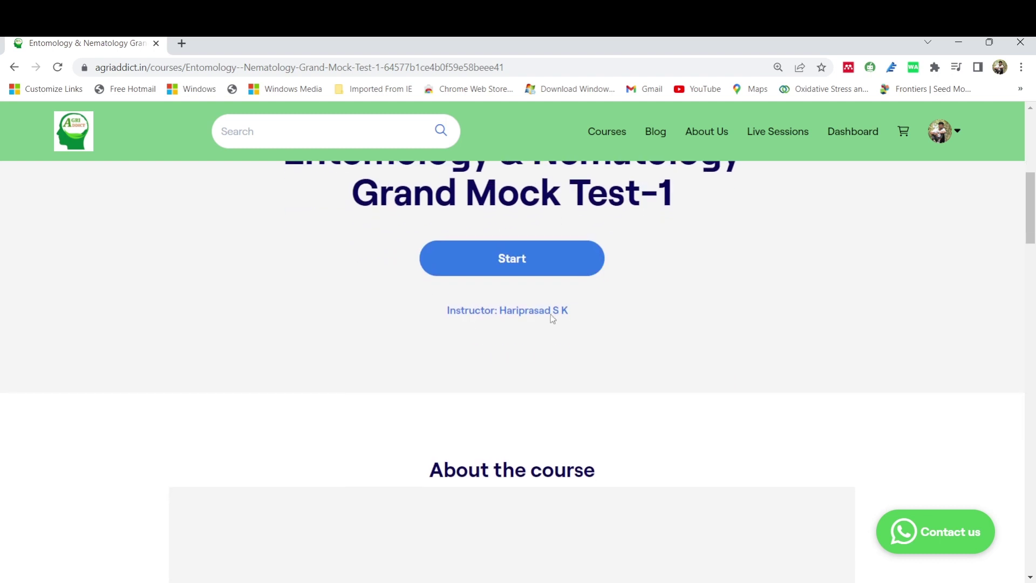
Start the Grand Mock Test-1 to load ENT Paper - 1.
click(543, 258)
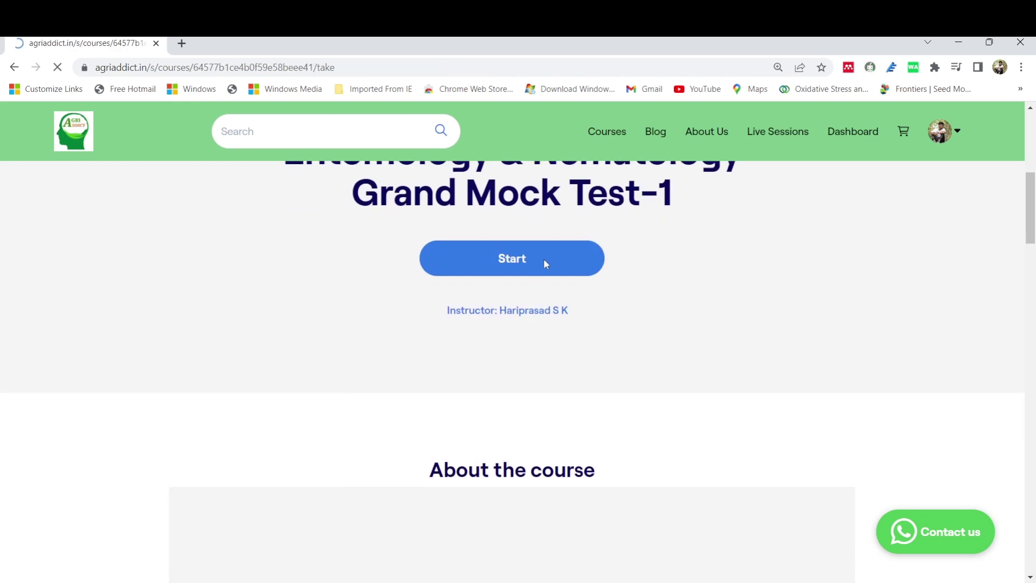